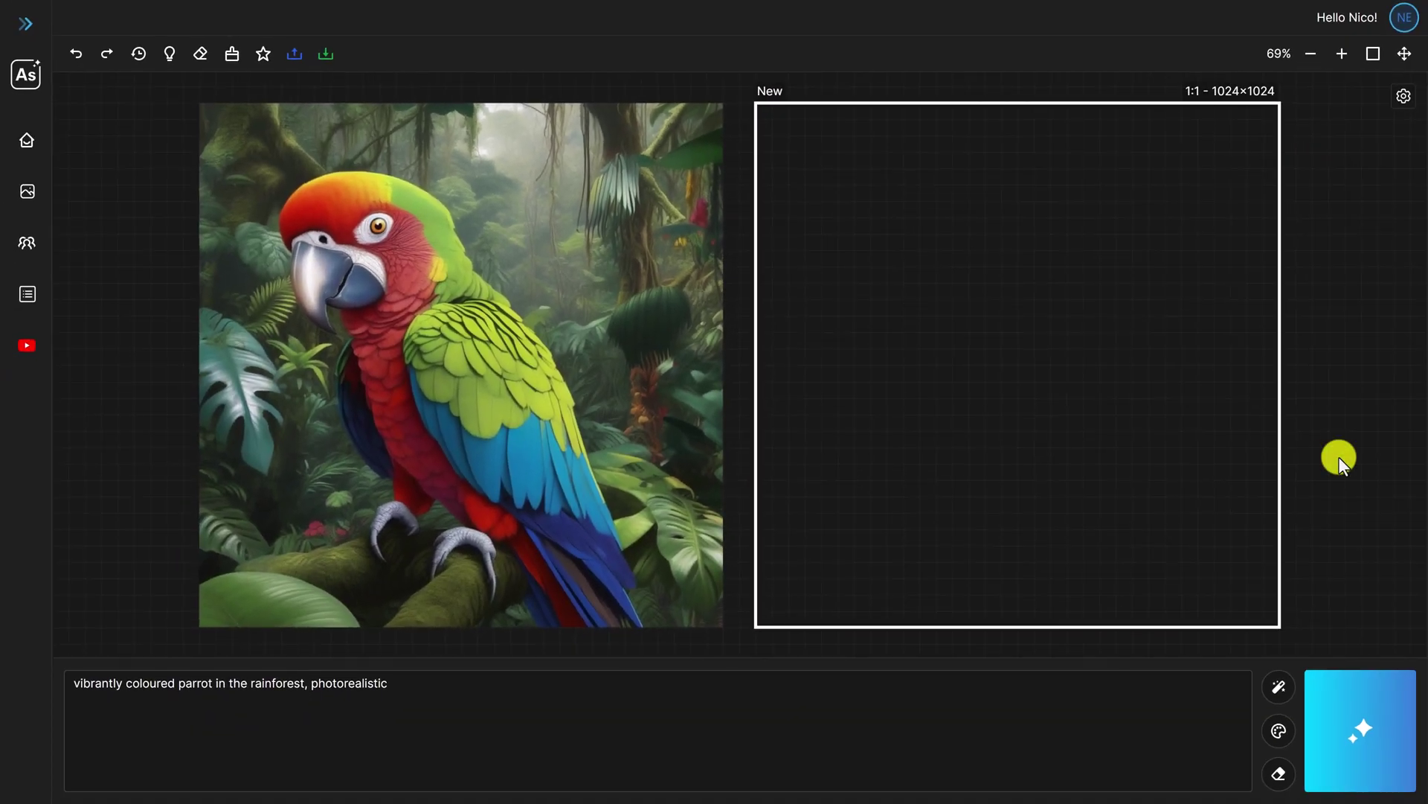
- Move the empty generation frame over the rainforest parrot image
drag(1016, 365, 906, 365)
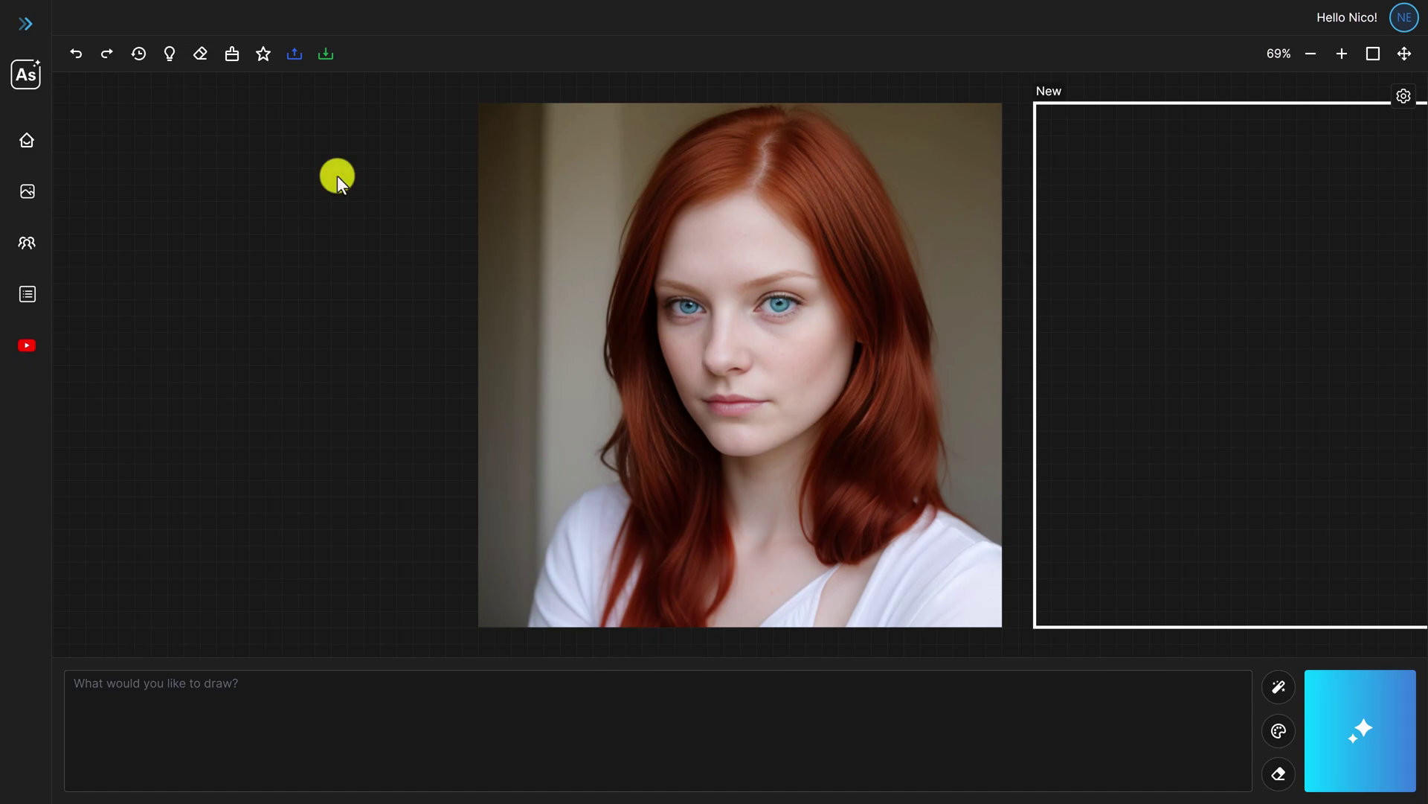
- Erase the woman's blue eyes and place the generation frame over the portrait
click(200, 53)
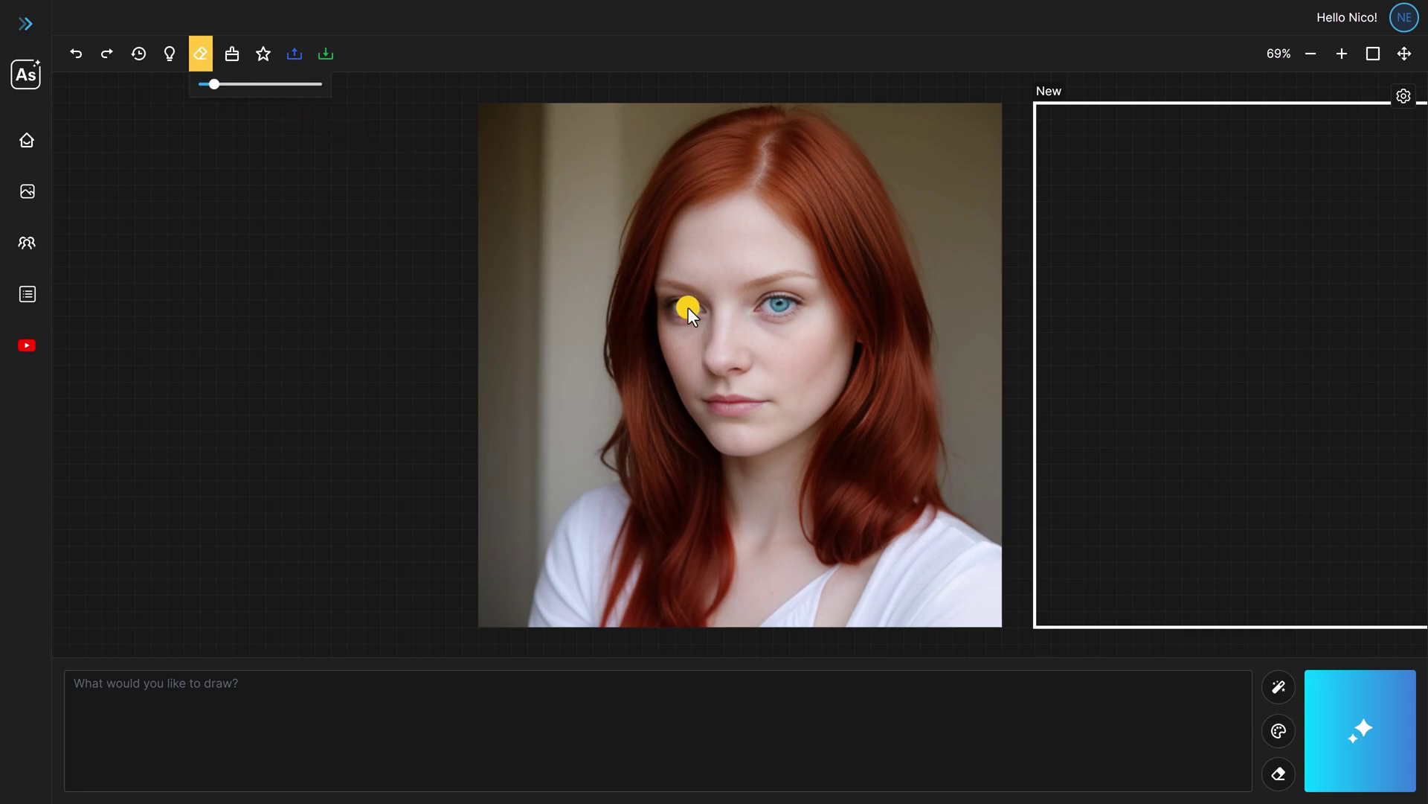
drag(779, 303, 793, 305)
drag(1297, 364, 741, 365)
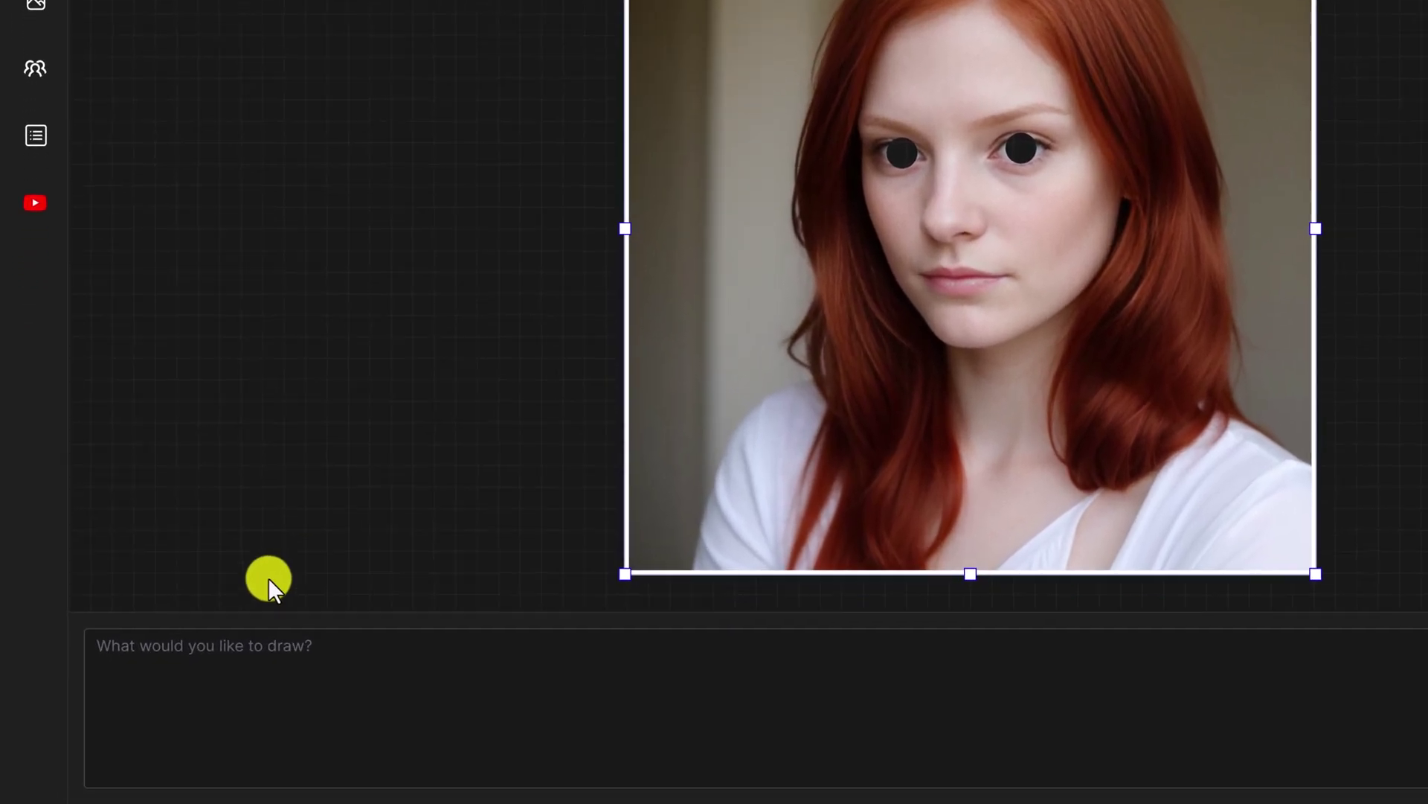
- Generate 'woman with brown eyes', then shrink the frame to a 512×512 square
click(212, 686)
text(woman with brown eyes)
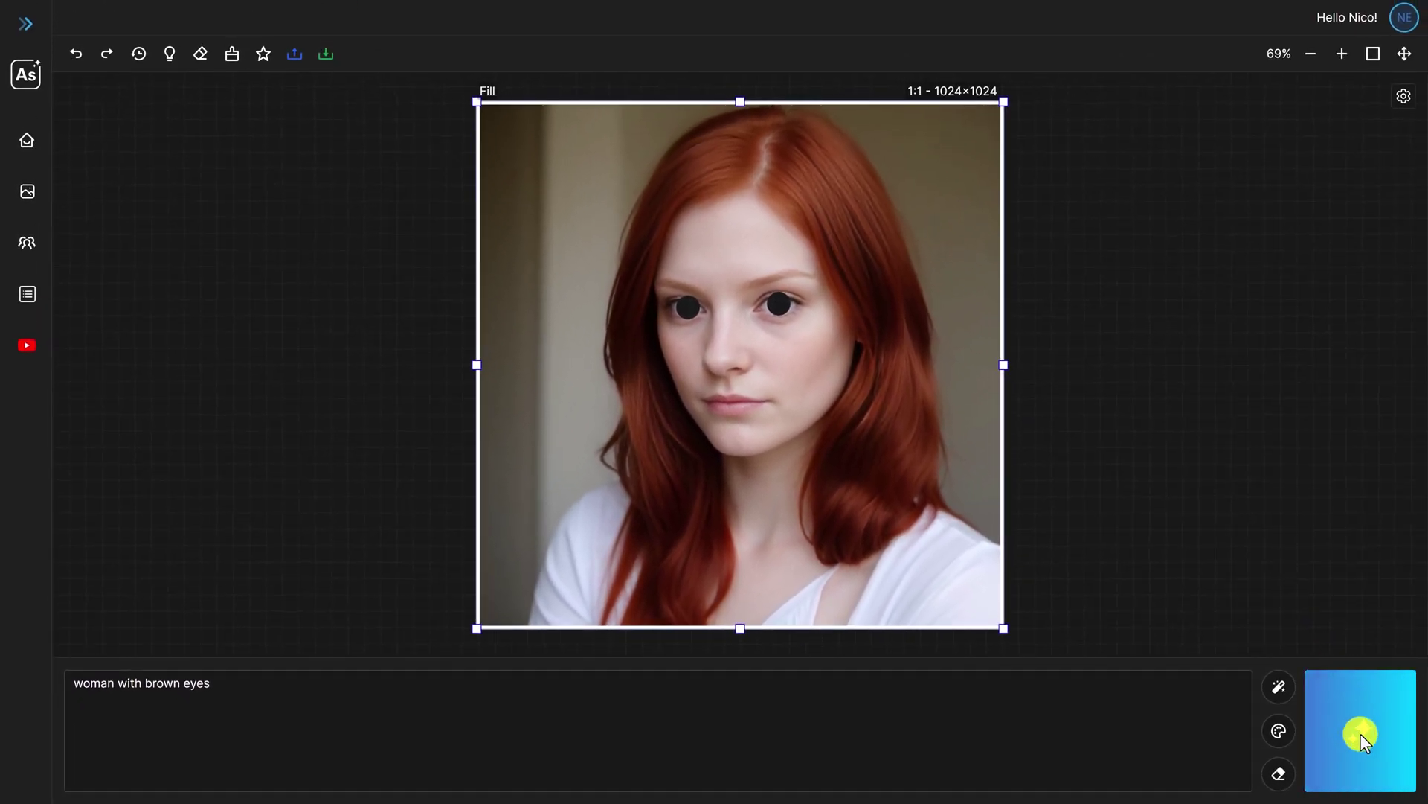
click(1360, 734)
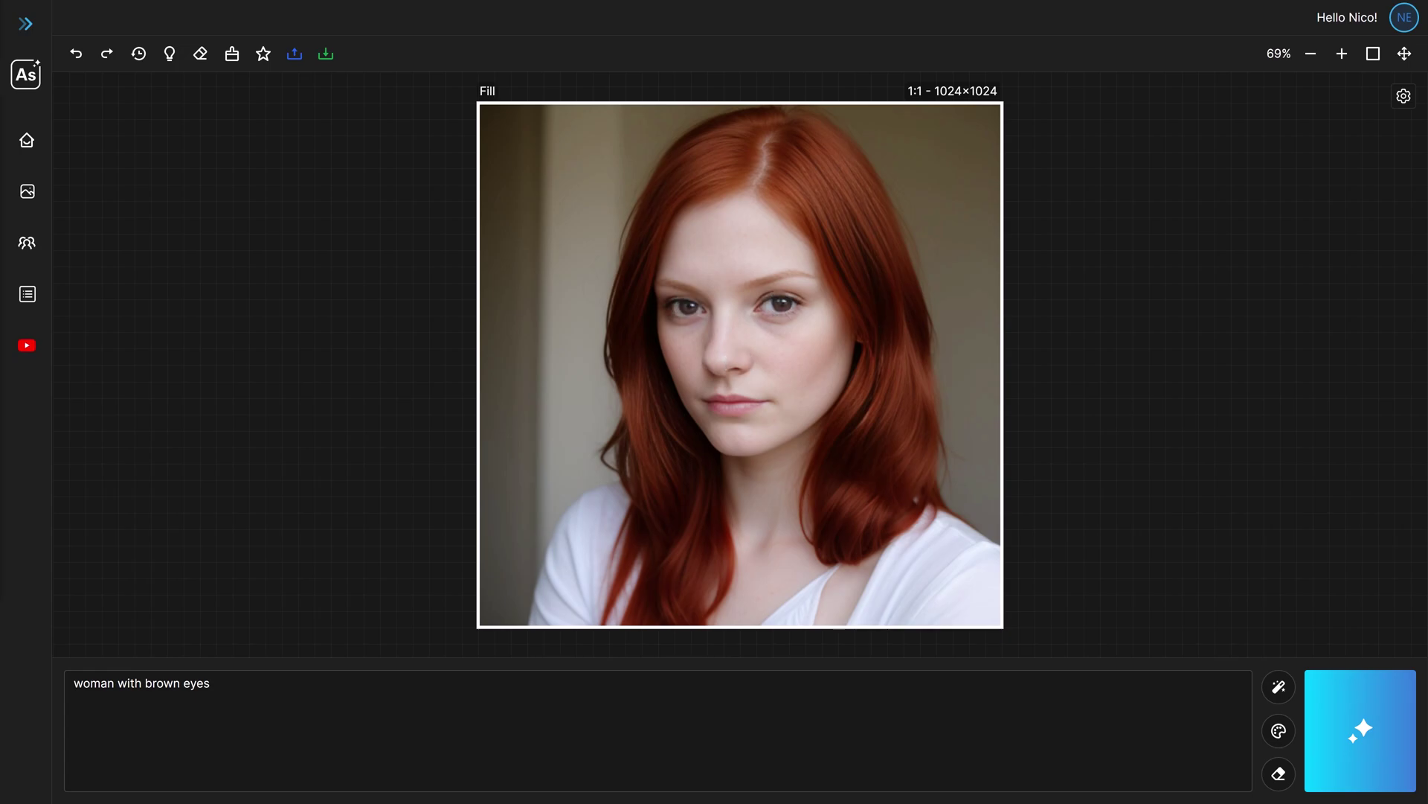
click(561, 185)
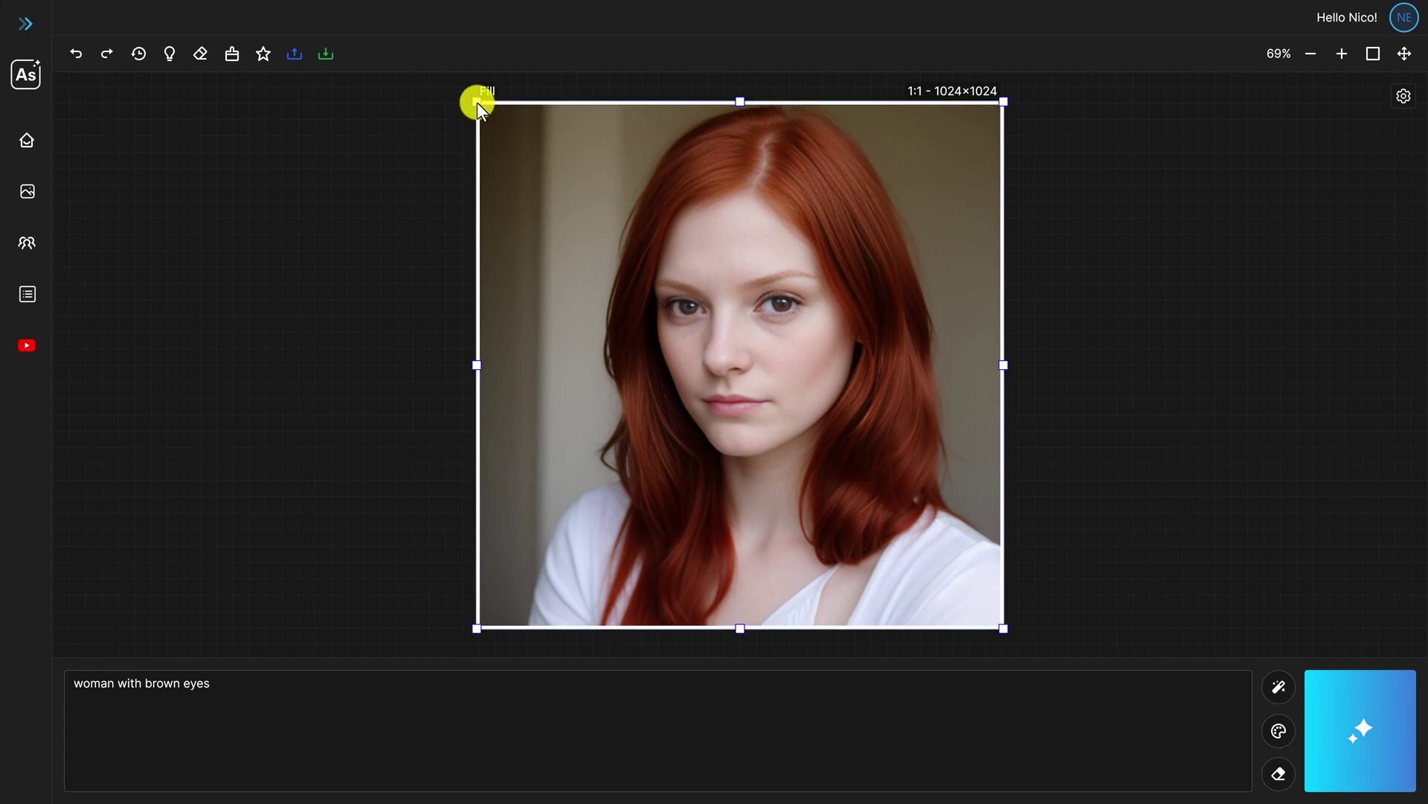
mouse_move(477, 102)
mouse_down()
mouse_move(737, 362)
mouse_move(466, 92)
mouse_up()
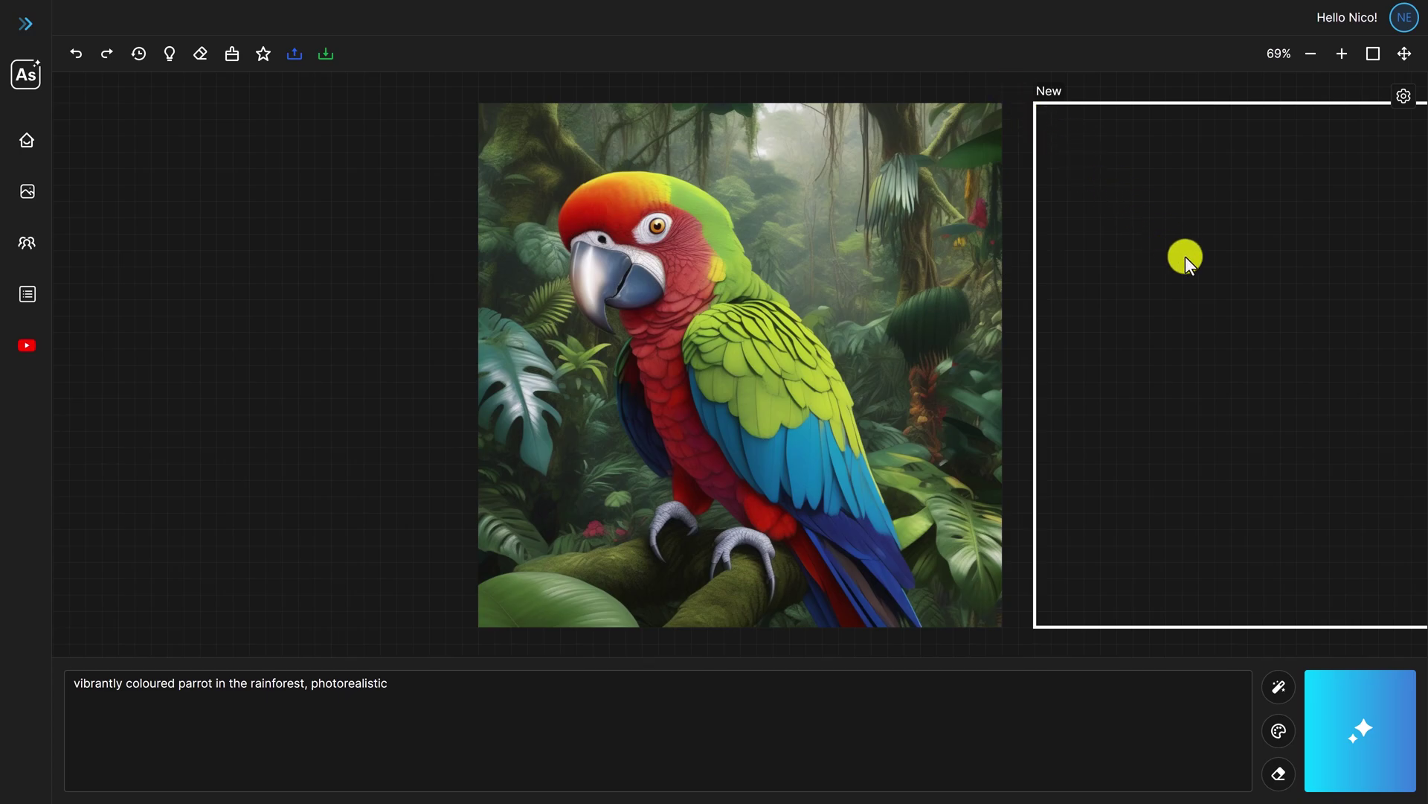
- Place the frame over the parrot image's lower edge and generate to extend the rainforest scene
drag(1299, 365, 874, 364)
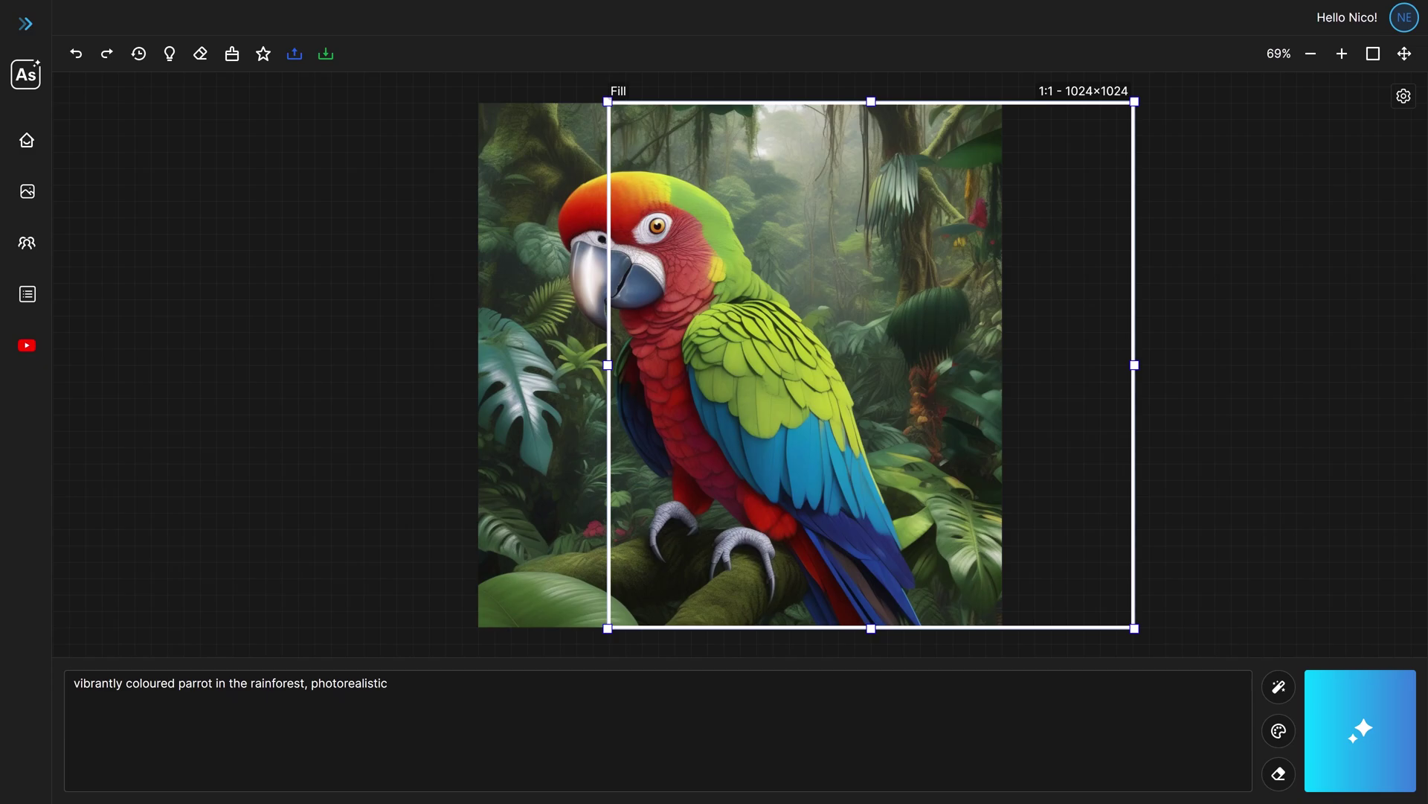
click(1358, 728)
click(1361, 734)
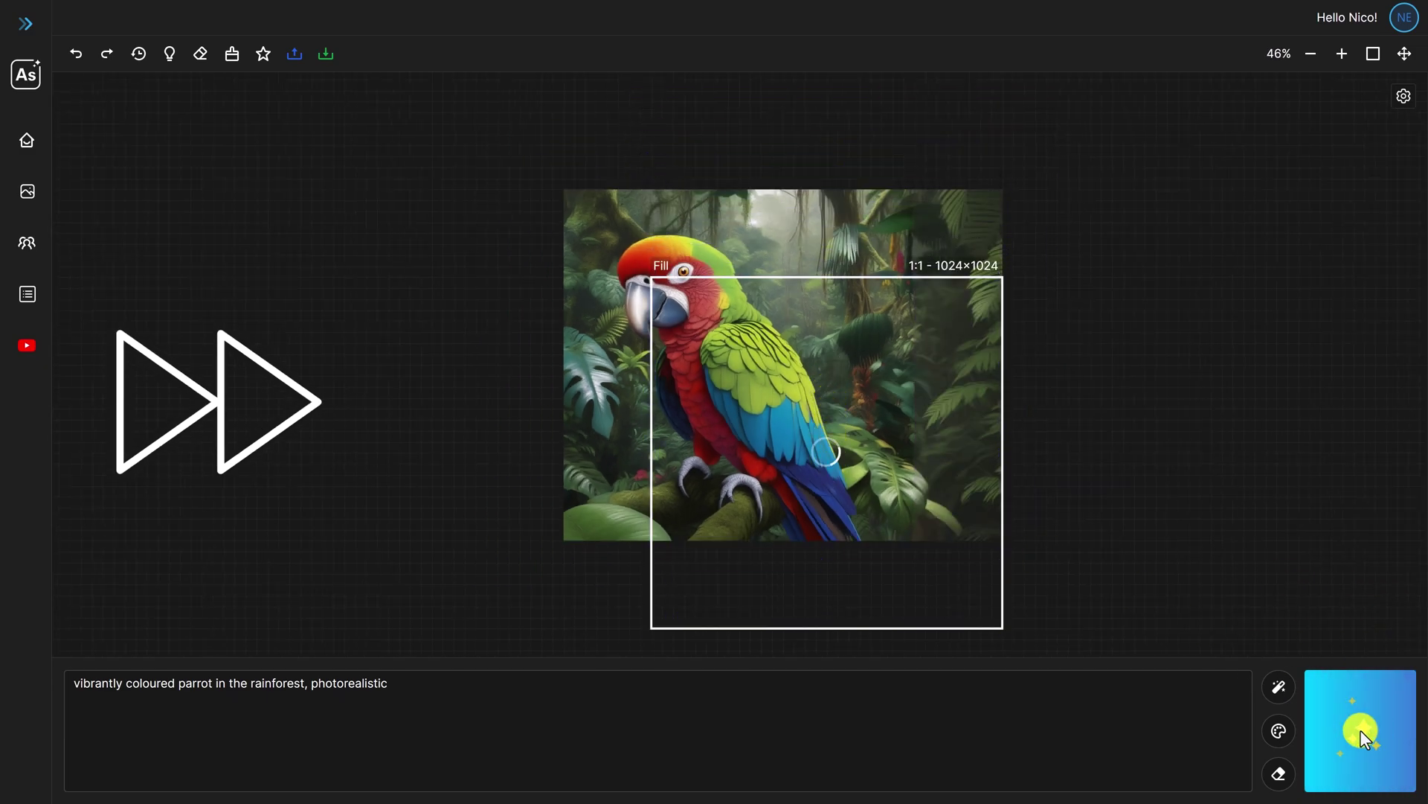